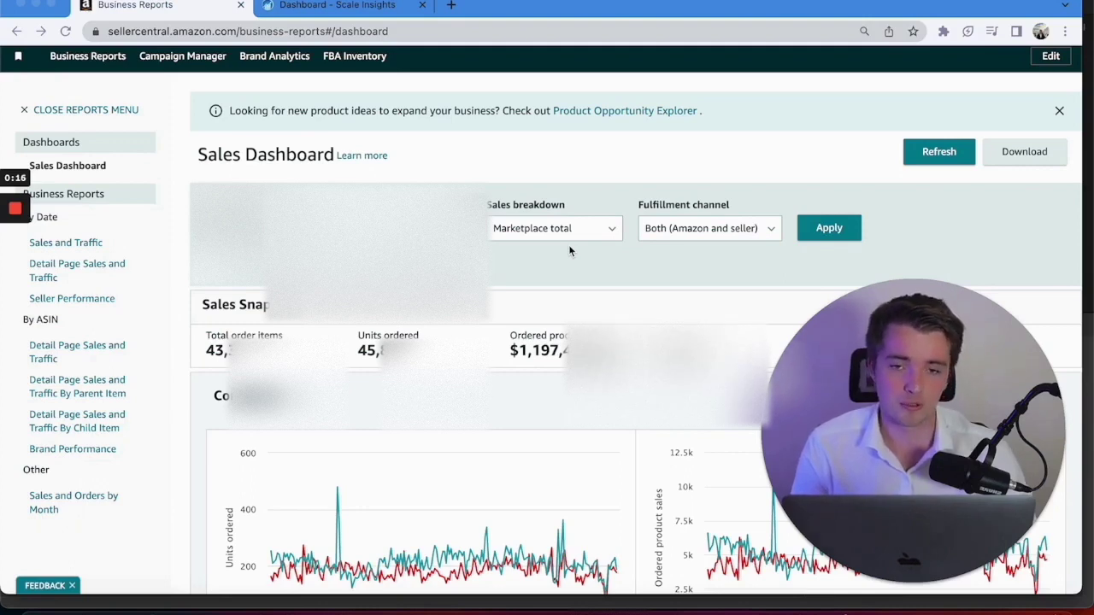
Review the Sales Snapshot and the sales comparison graphs on the Sales Dashboard, and switch the comparison to table view
scroll(569, 244, down, 2)
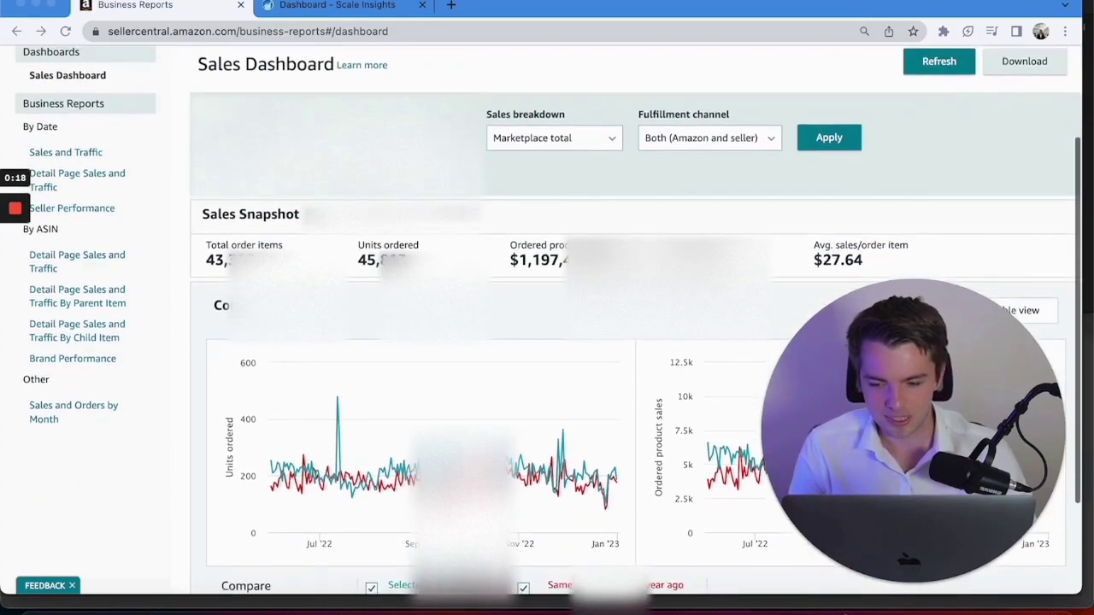
scroll(569, 245, down, 1)
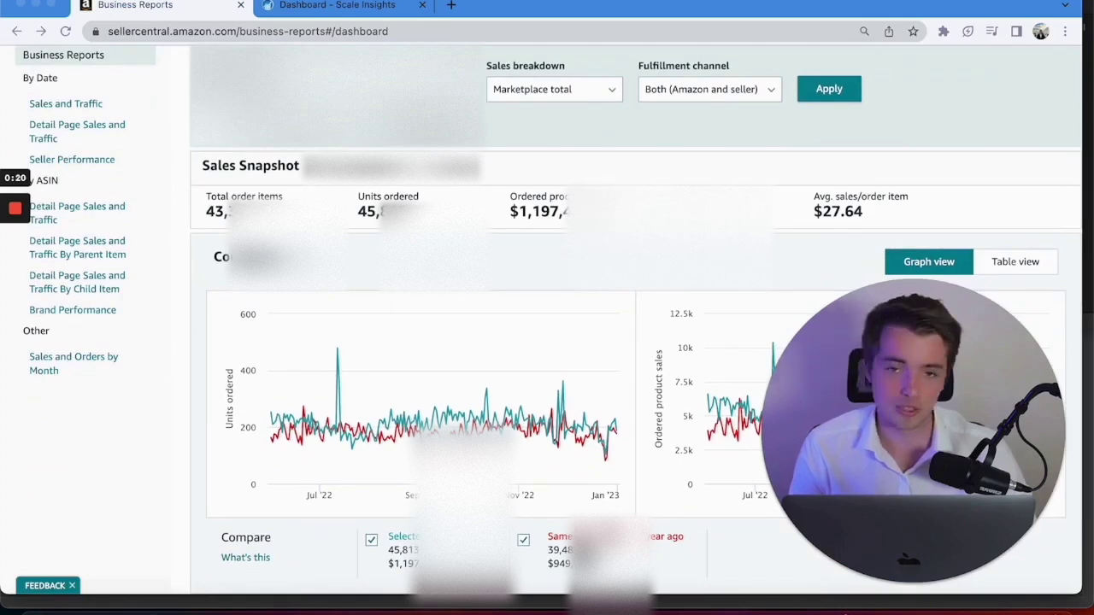
scroll(568, 245, down, 1)
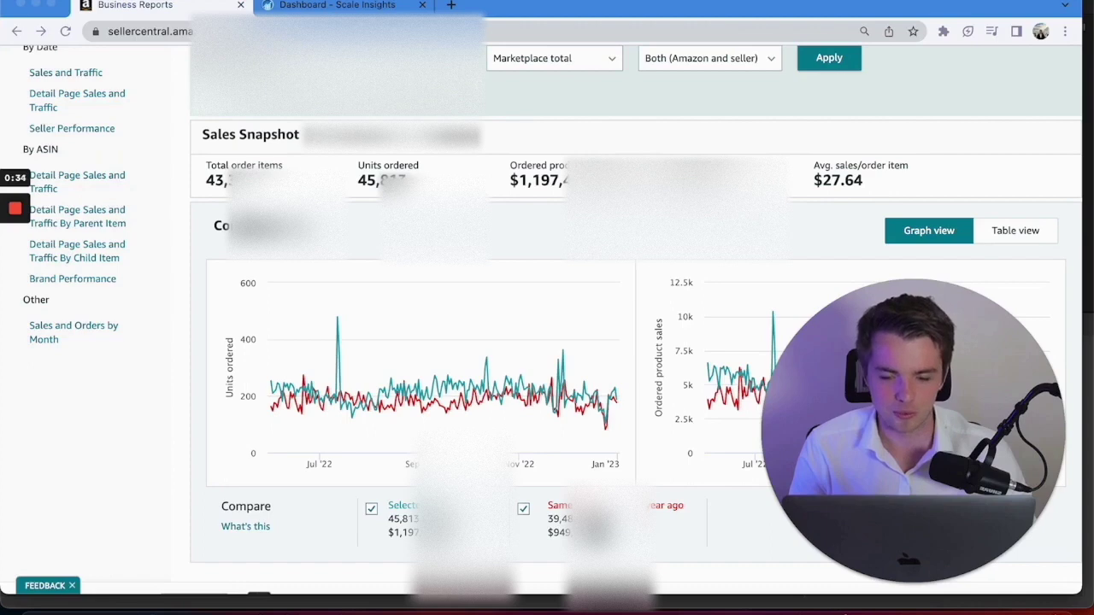
scroll(569, 248, down, 2)
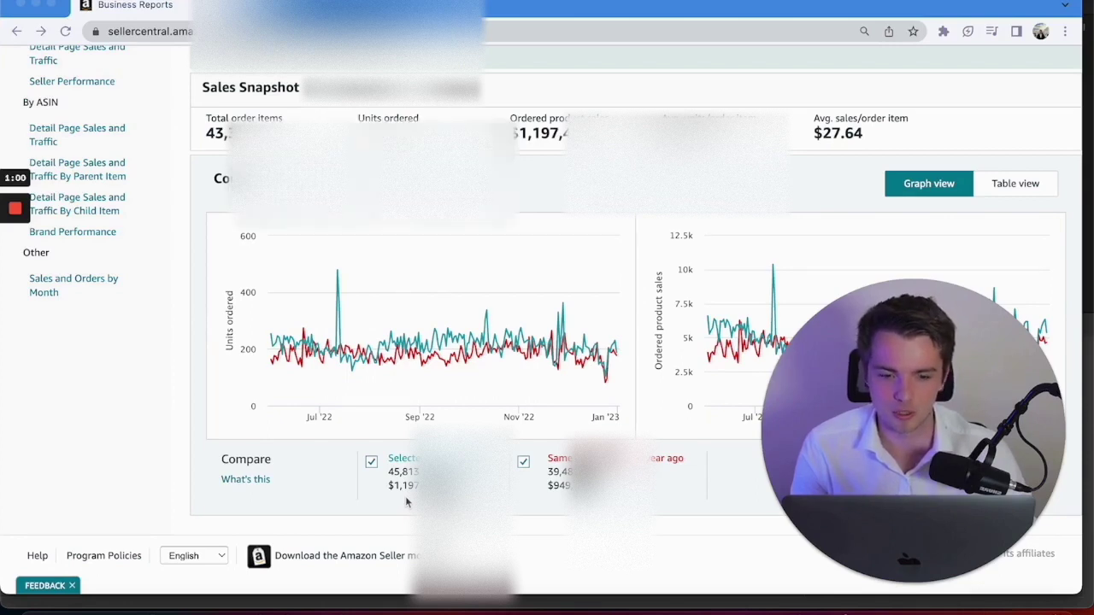
click(1013, 179)
scroll(1000, 192, up, 3)
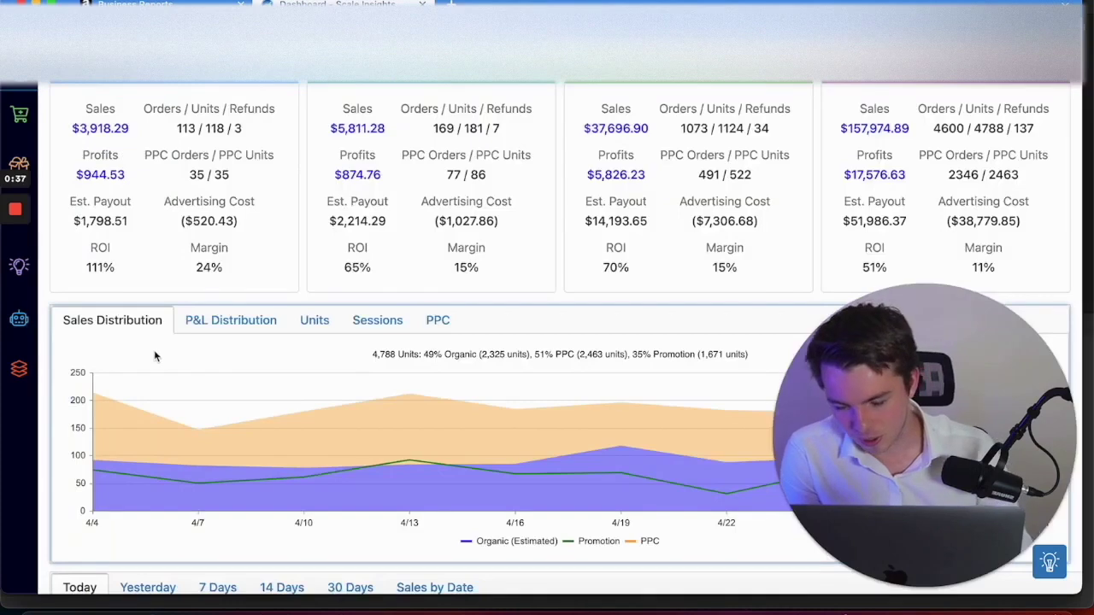
Look over the Sales Distribution chart on the Scale Insights dashboard and display the P&L Distribution chart
scroll(153, 355, down, 2)
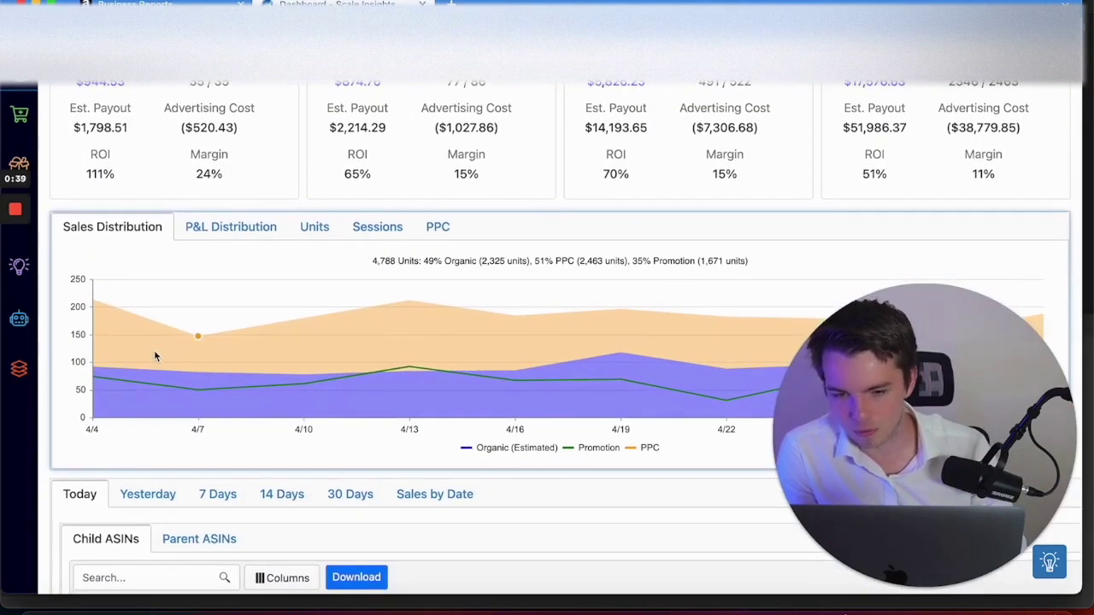
scroll(155, 356, up, 2)
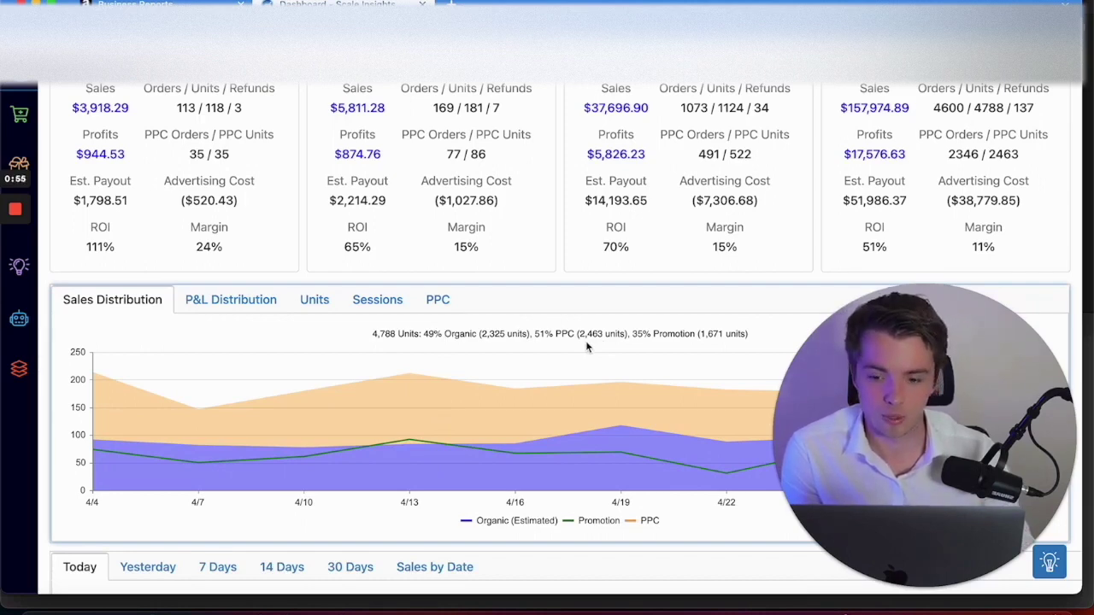
click(225, 311)
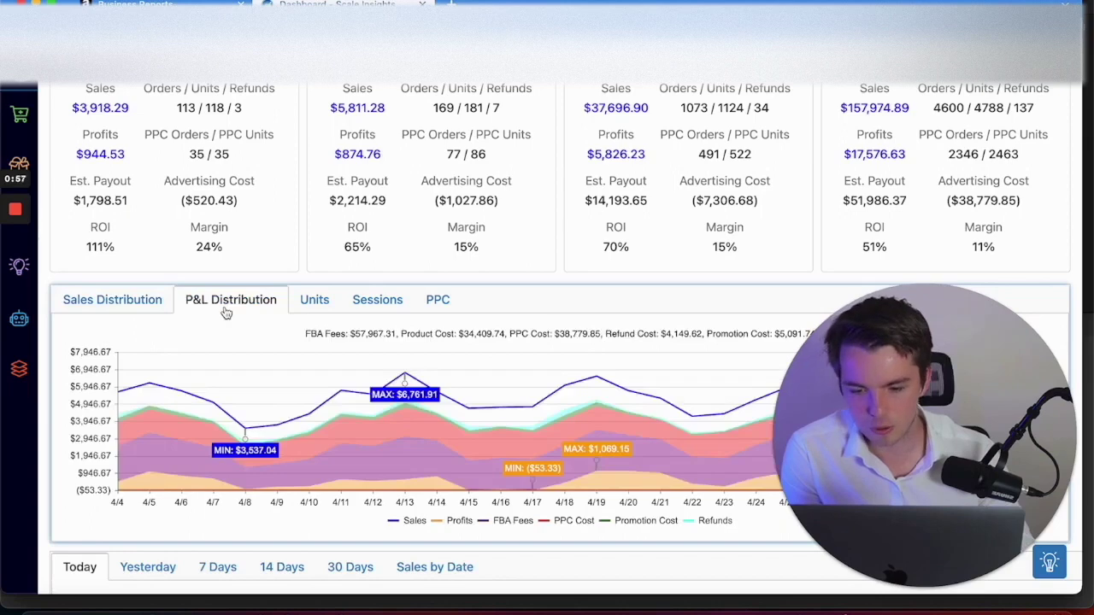
mouse_move(438, 423)
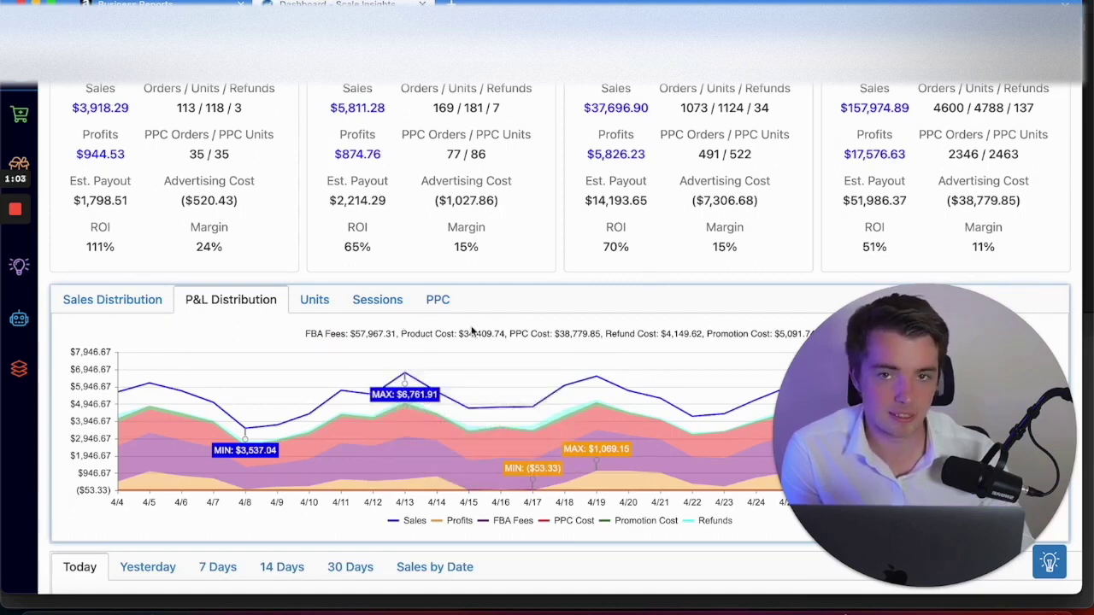
Display the Units chart and the Sessions chart, inspecting their figures for individual days
click(315, 300)
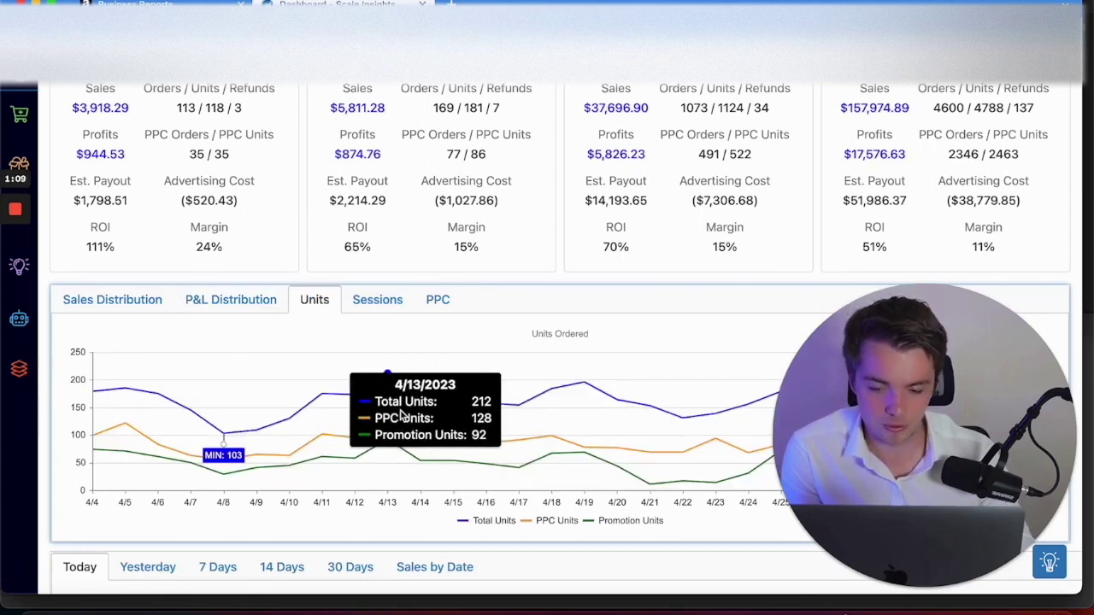
click(377, 300)
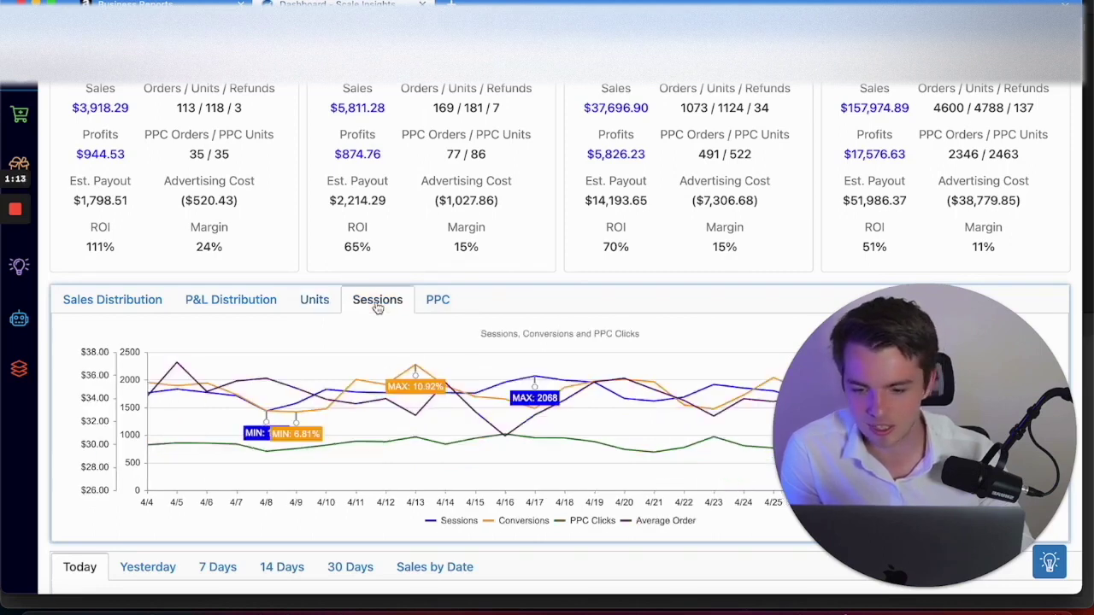
mouse_move(590, 417)
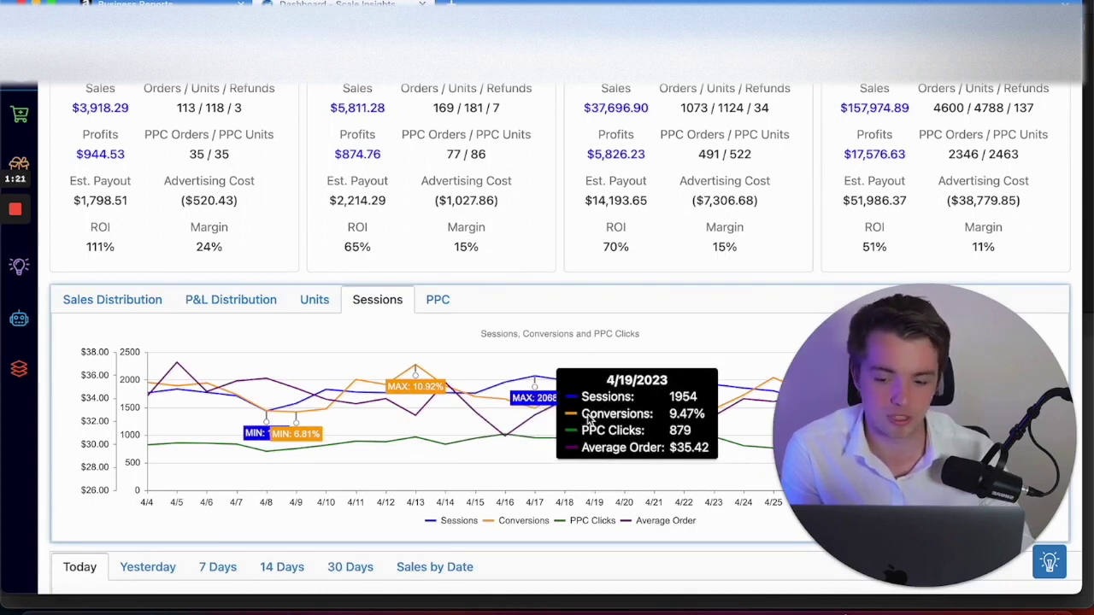
Hide and restore individual lines in the Sessions chart, including Sessions, Conversions and Average Order
click(431, 525)
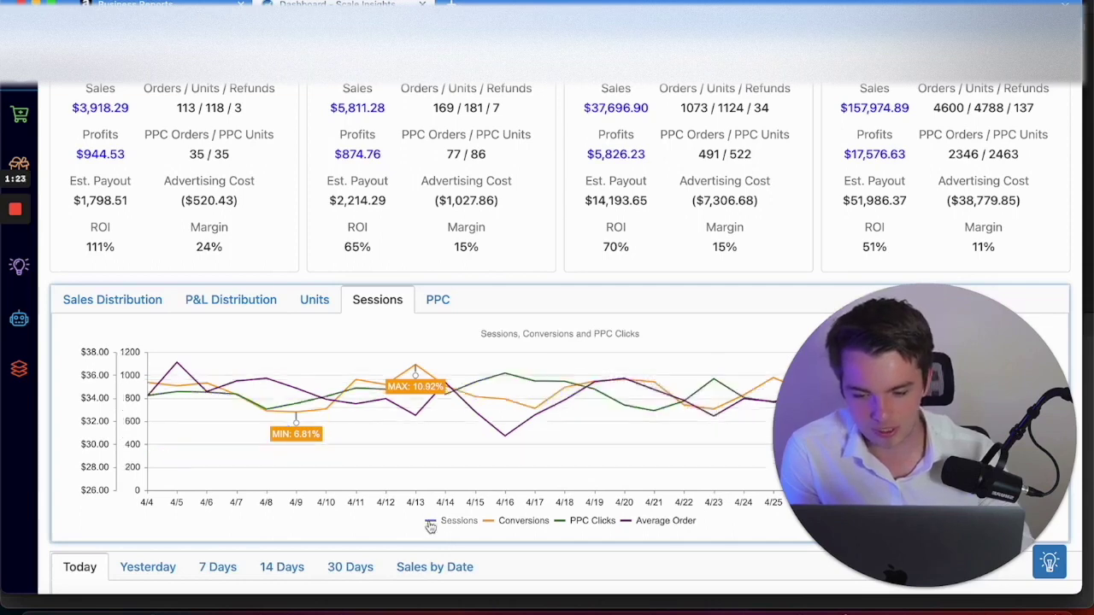
click(431, 525)
click(491, 524)
click(491, 525)
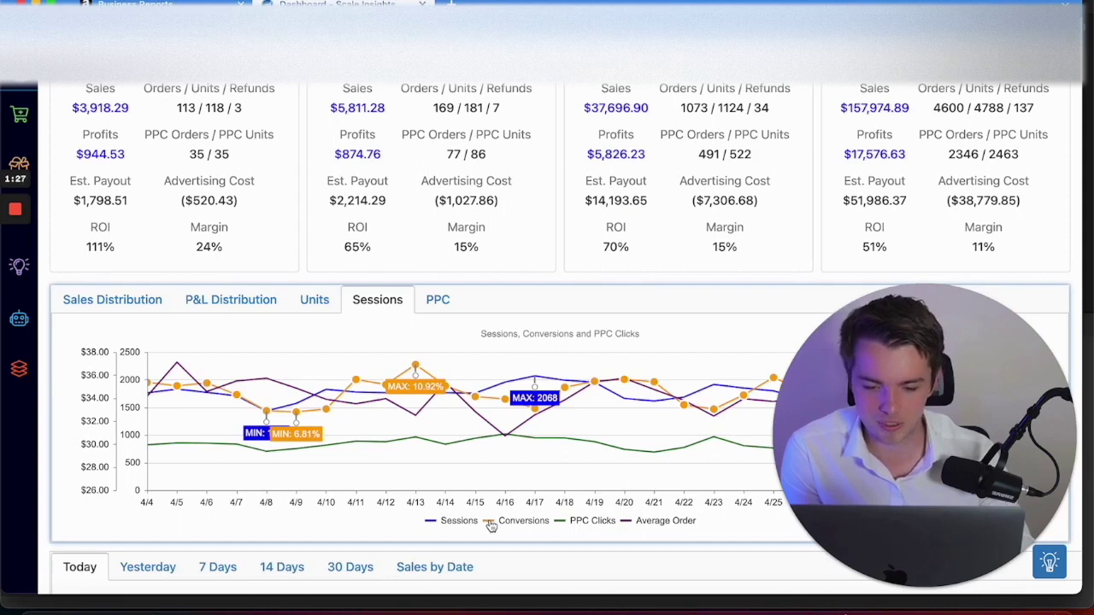
click(492, 524)
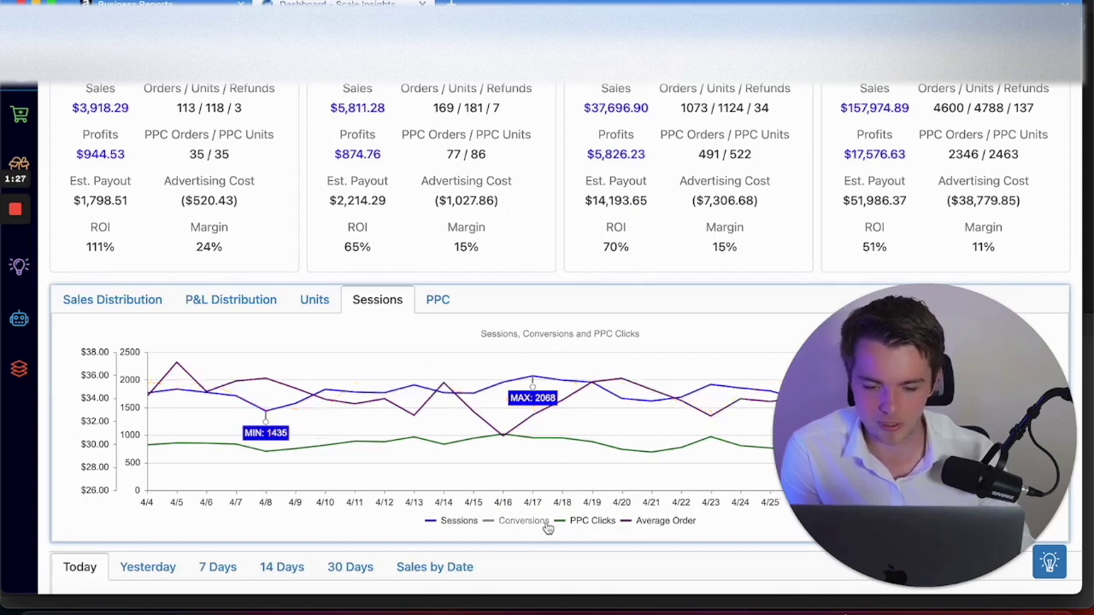
click(648, 524)
click(648, 523)
click(585, 523)
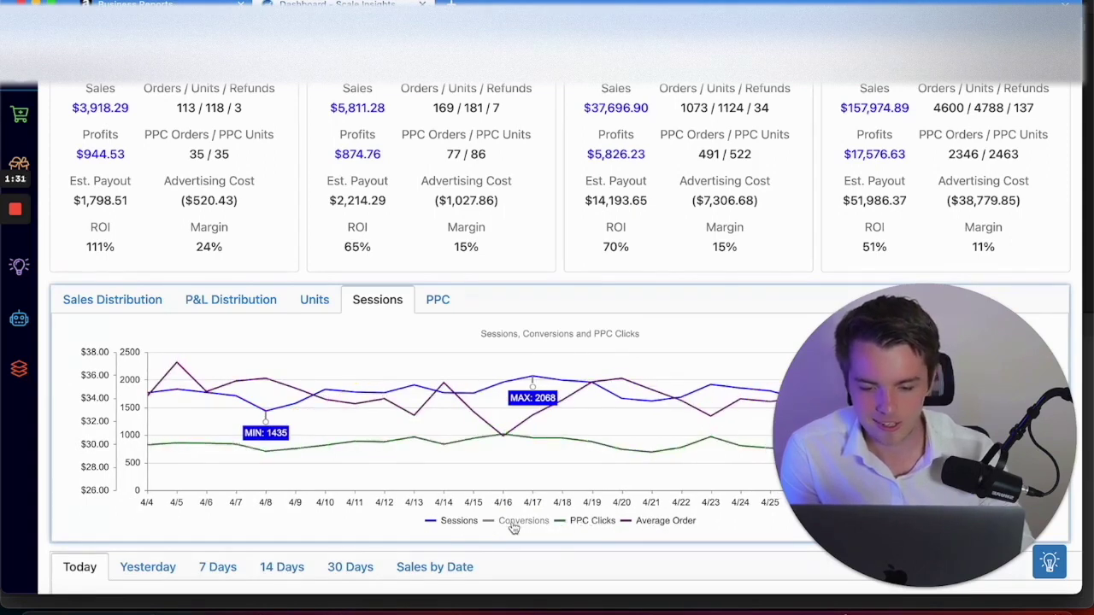
click(513, 523)
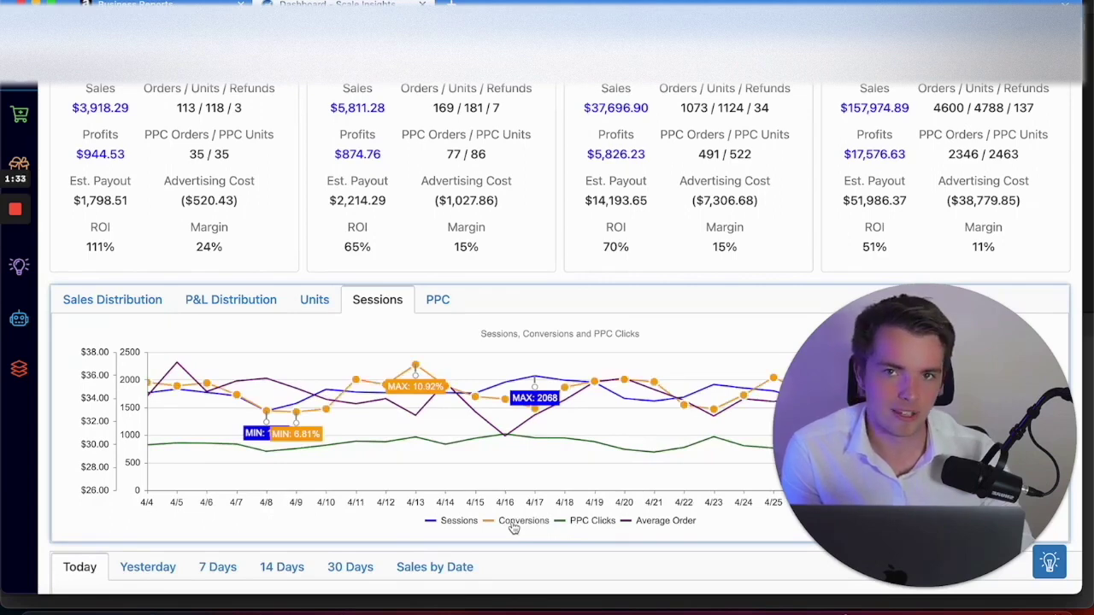
Display the PPC chart and inspect its daily PPC sales, ACOS, TACOS and spend
click(433, 305)
mouse_move(403, 444)
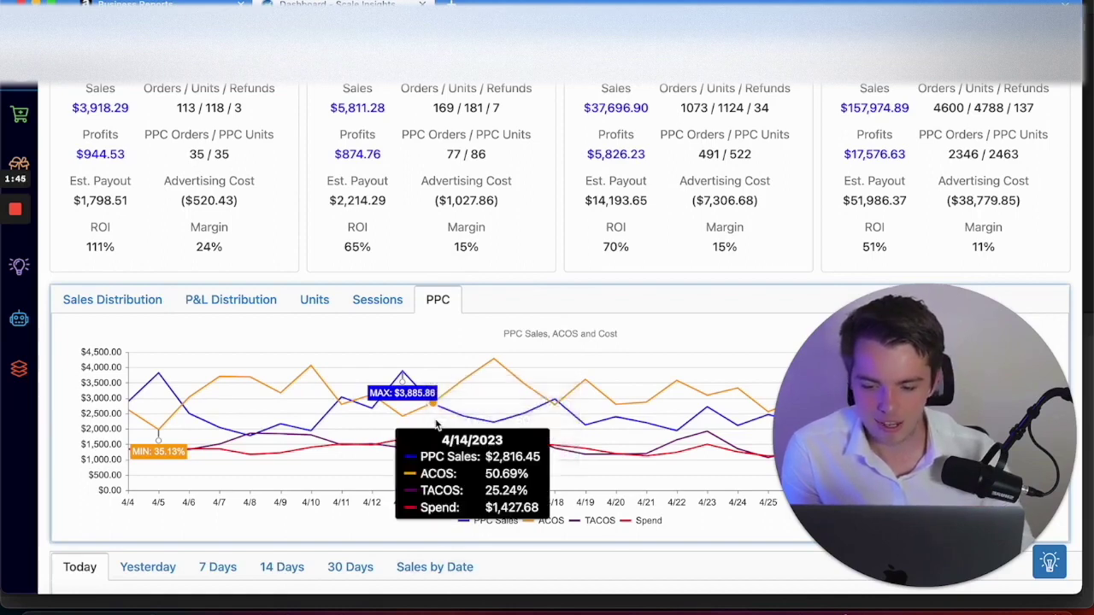
Open the Sales by Date breakdown and examine the daily orders, sales, profits, ad spend, ACOS and TACOS
scroll(436, 425, down, 2)
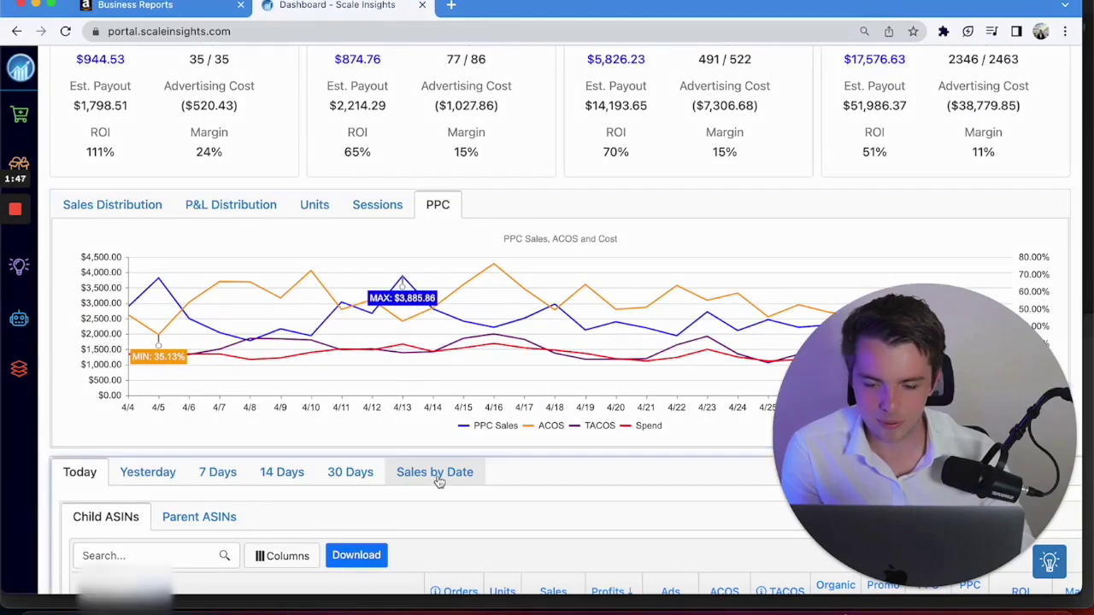
click(436, 473)
scroll(439, 481, down, 2)
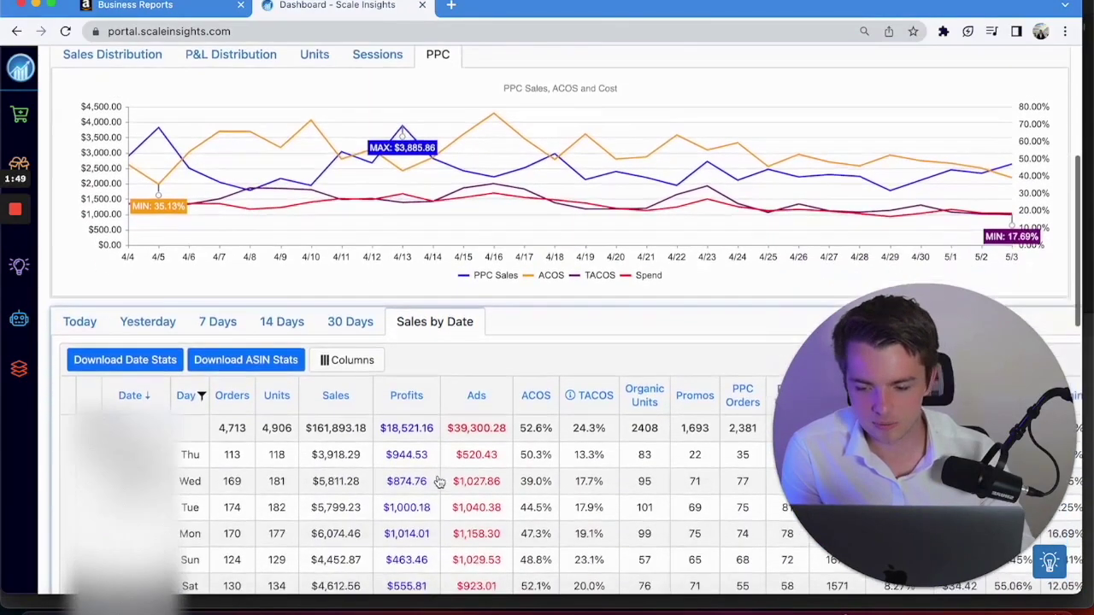
scroll(438, 481, down, 1)
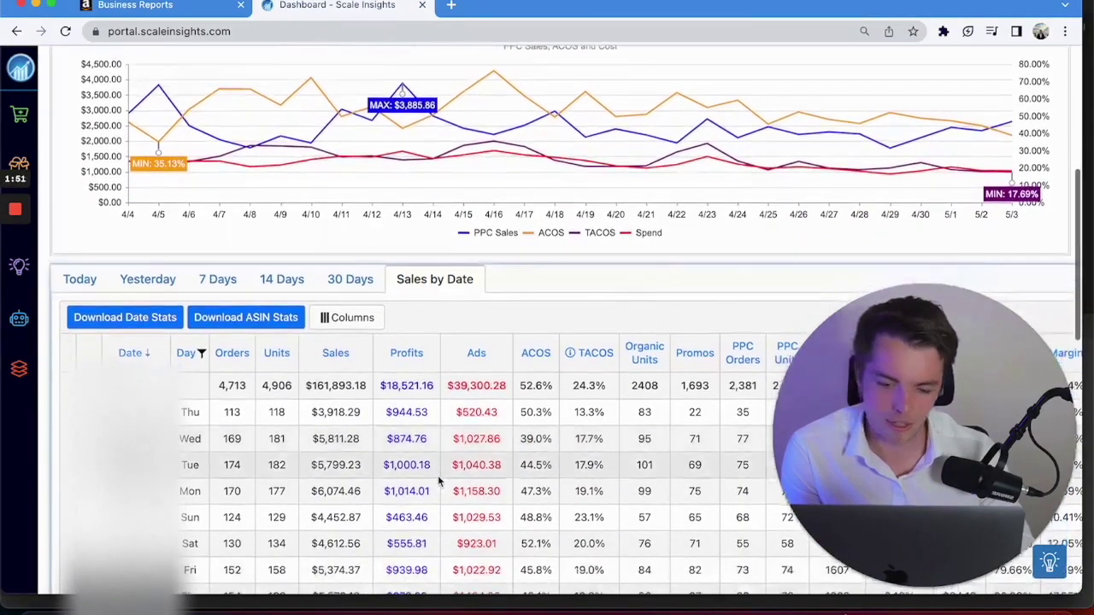
scroll(447, 415, down, 3)
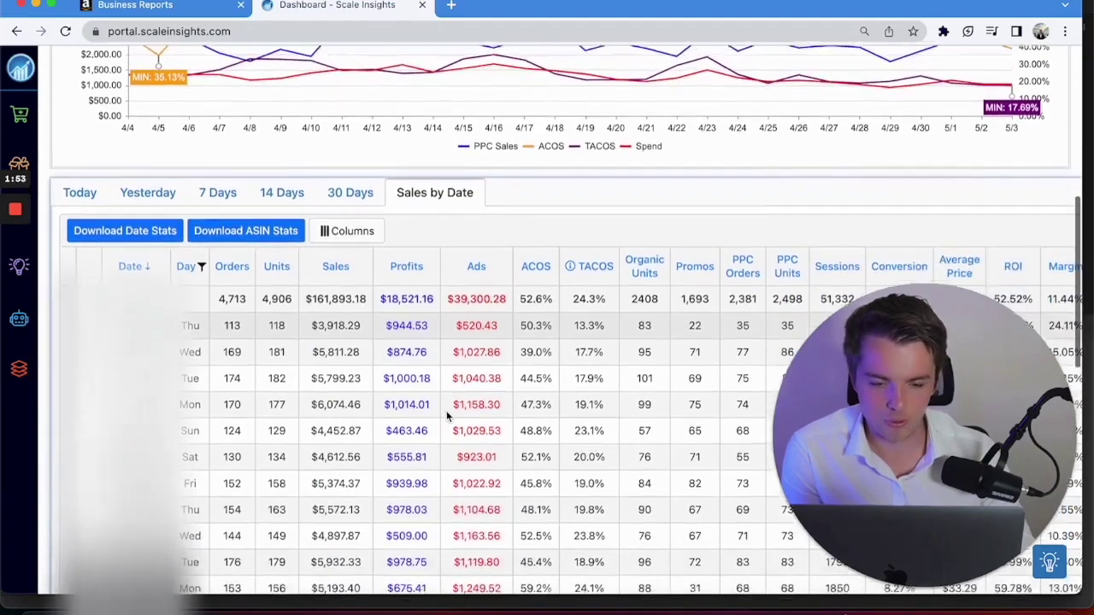
scroll(447, 416, down, 1)
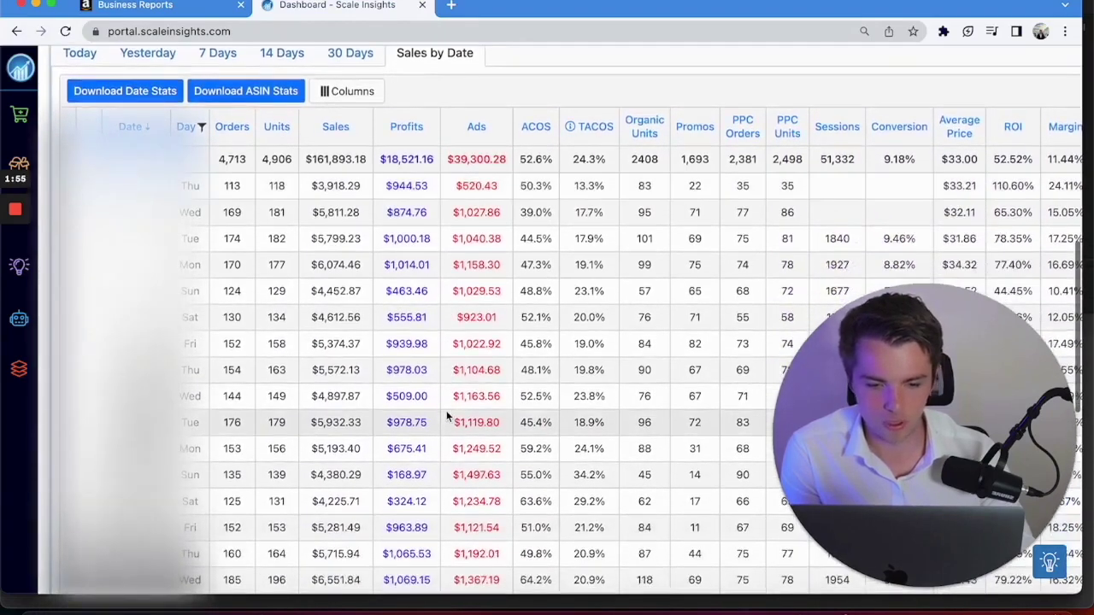
scroll(447, 174, up, 1)
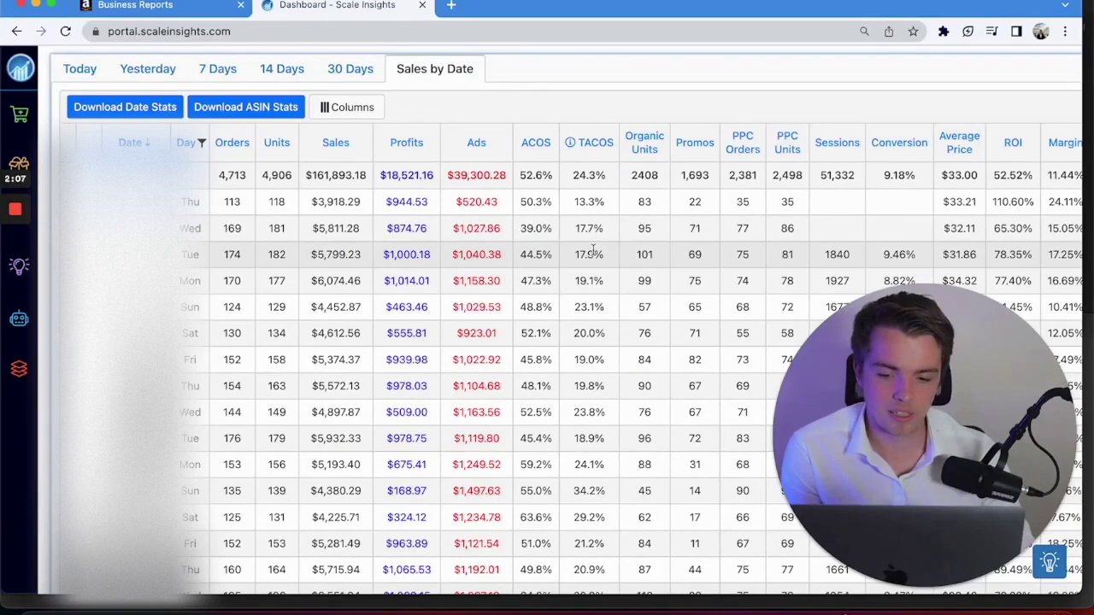
scroll(593, 250, down, 1)
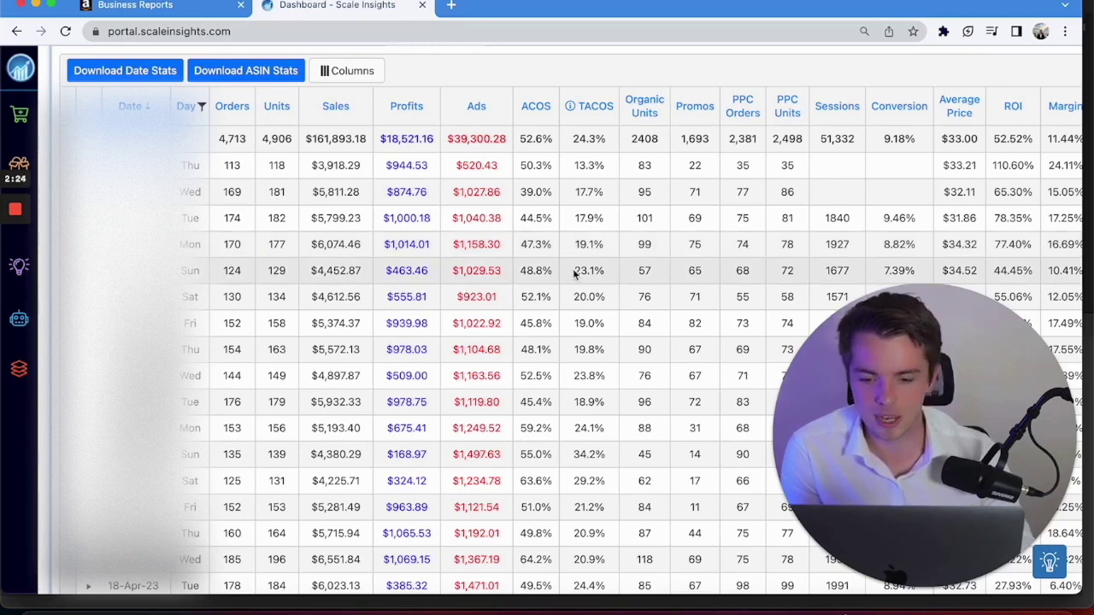
Open the Regional Sales report and check which marketplaces can be selected, keeping US
scroll(574, 272, up, 10)
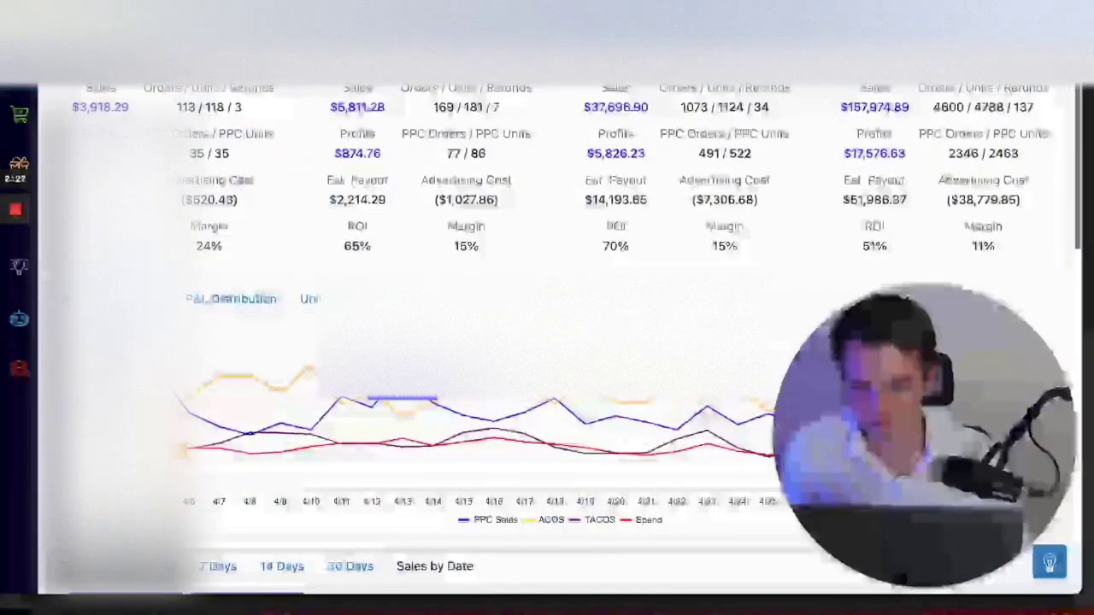
mouse_move(15, 270)
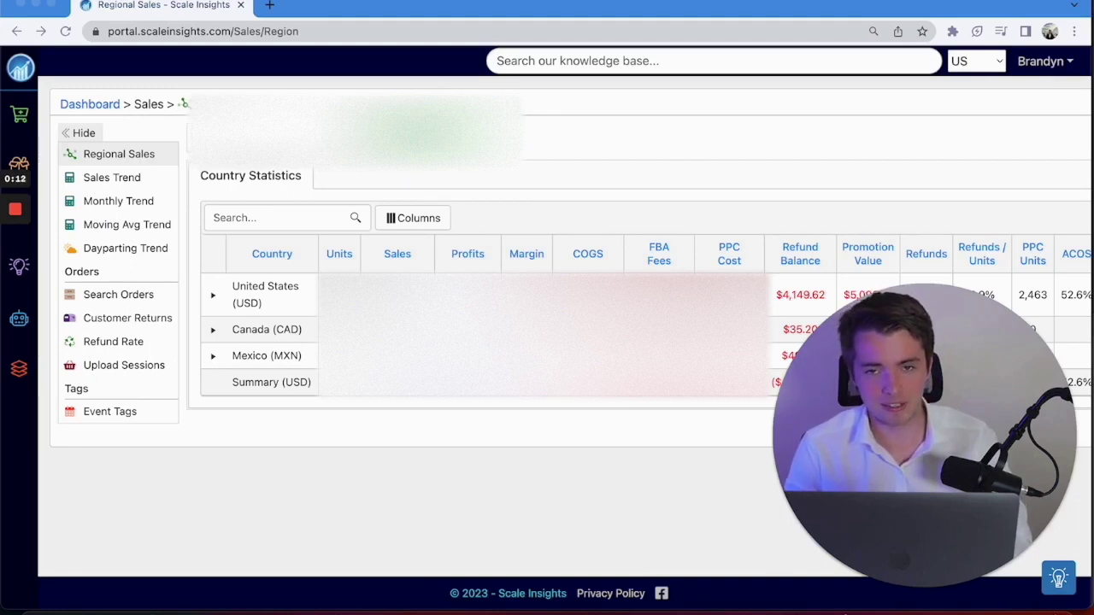
click(969, 72)
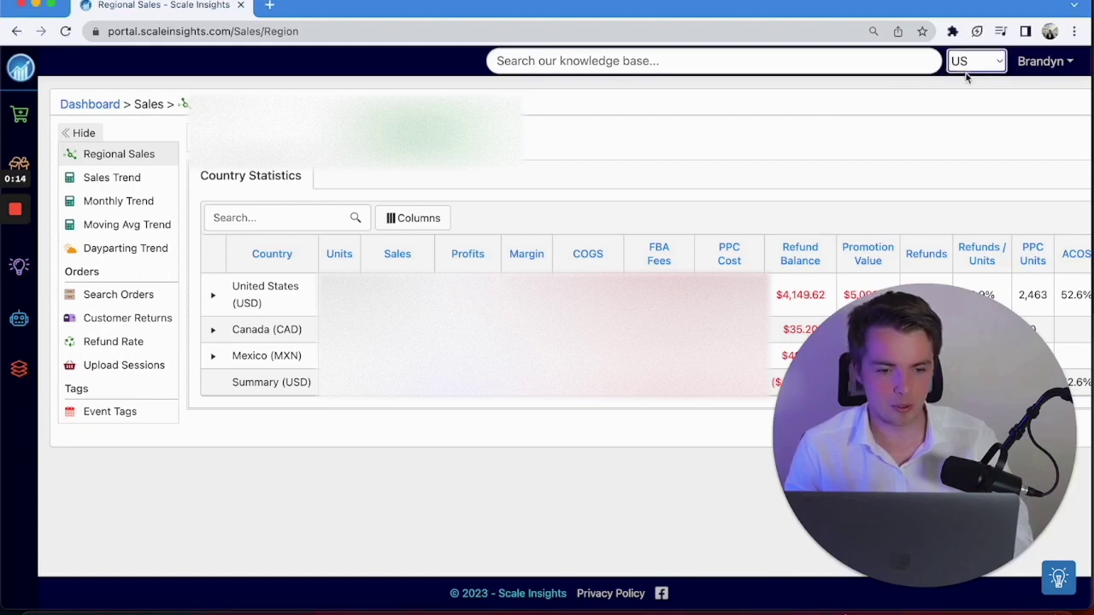
click(975, 70)
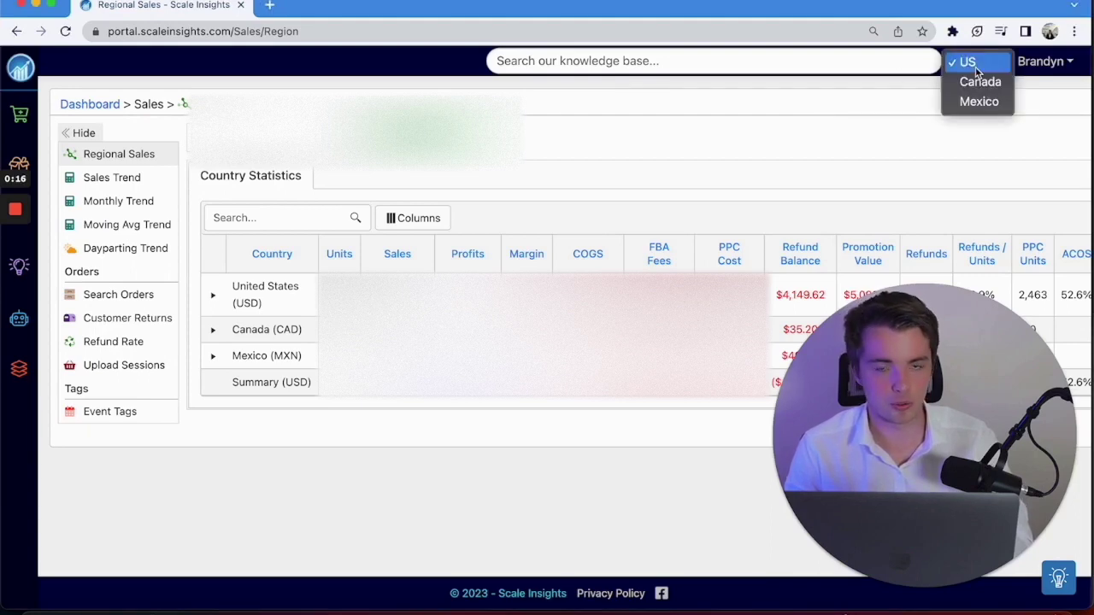
click(703, 149)
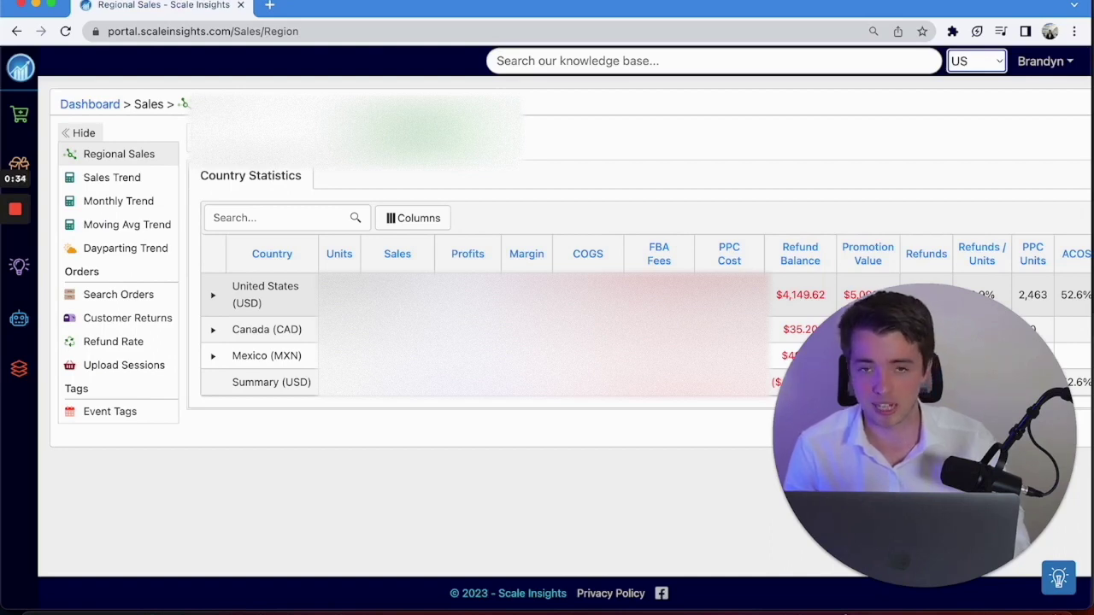
View the Sales Trend report, and inspect the April 2023 figures in the Monthly Trend chart
click(112, 179)
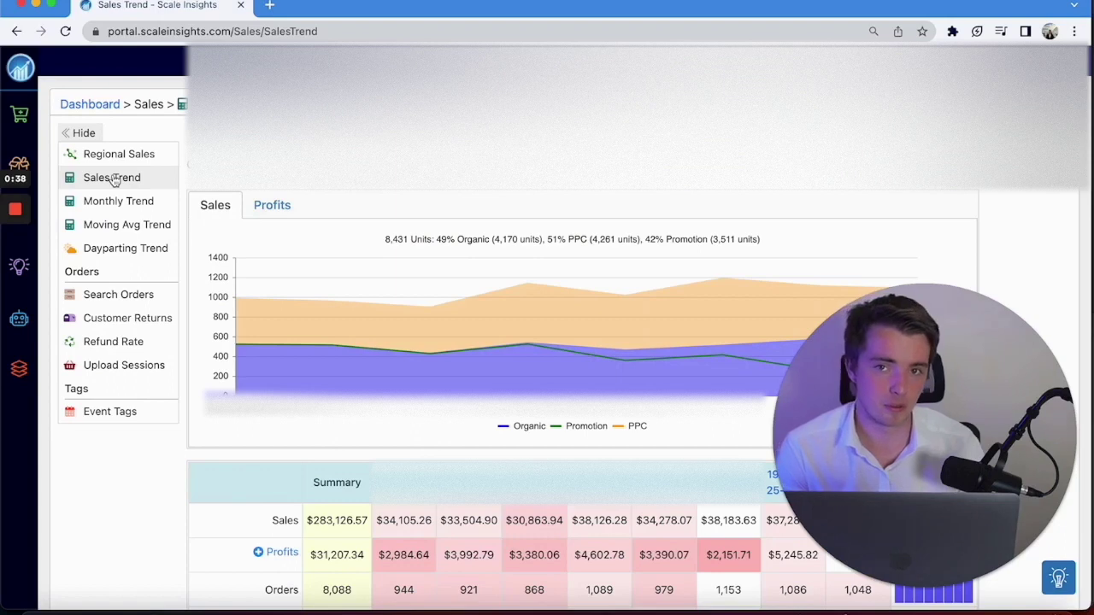
click(126, 209)
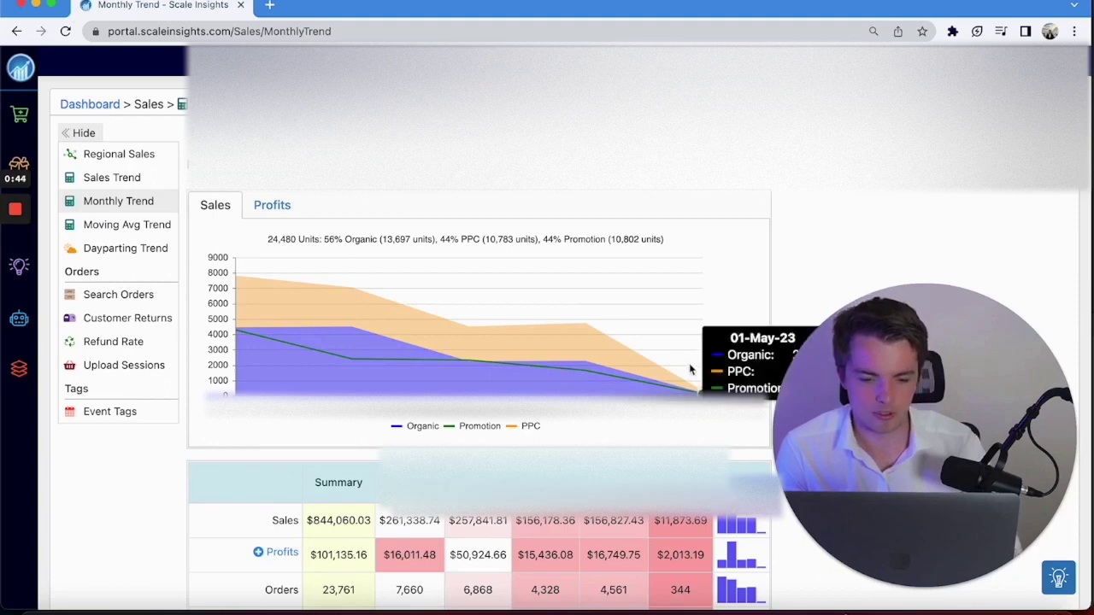
mouse_move(587, 364)
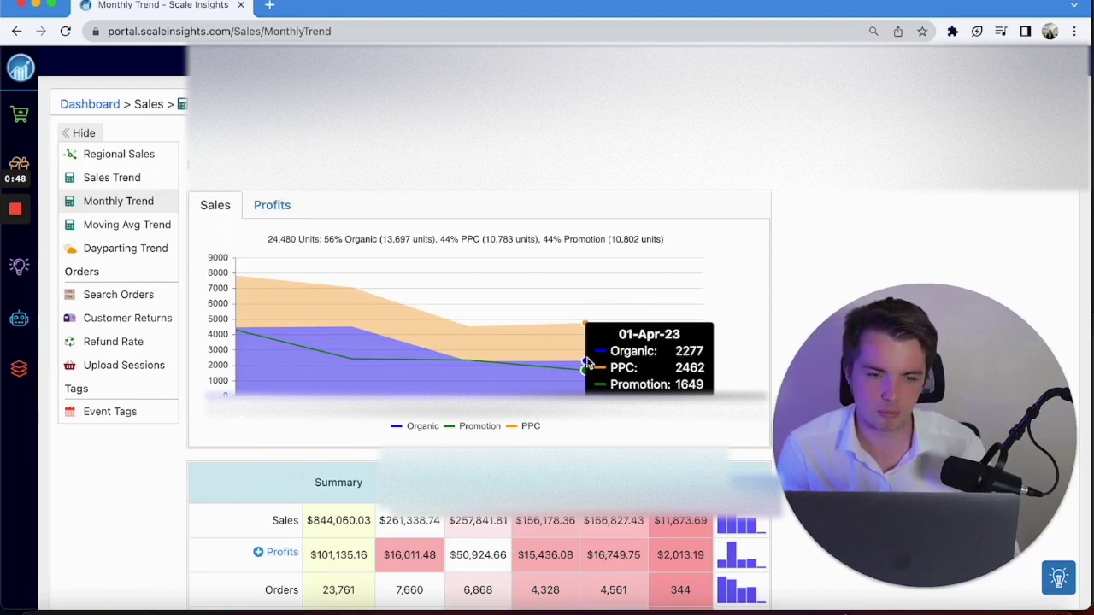
View the Moving Avg Trend report, followed by the Dayparting Trend report with its hourly averages
click(141, 236)
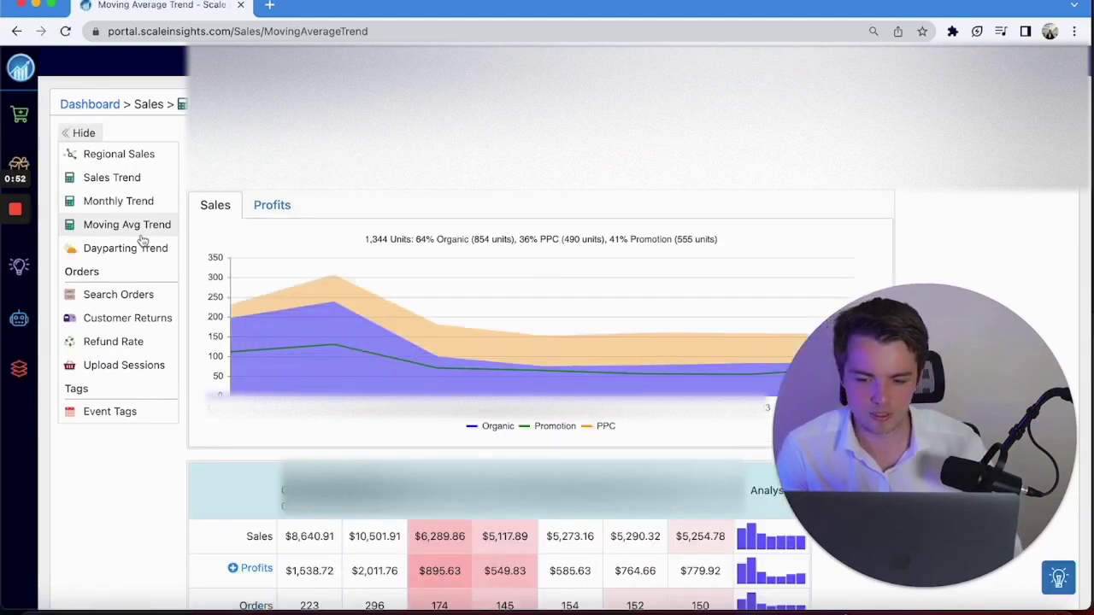
click(144, 249)
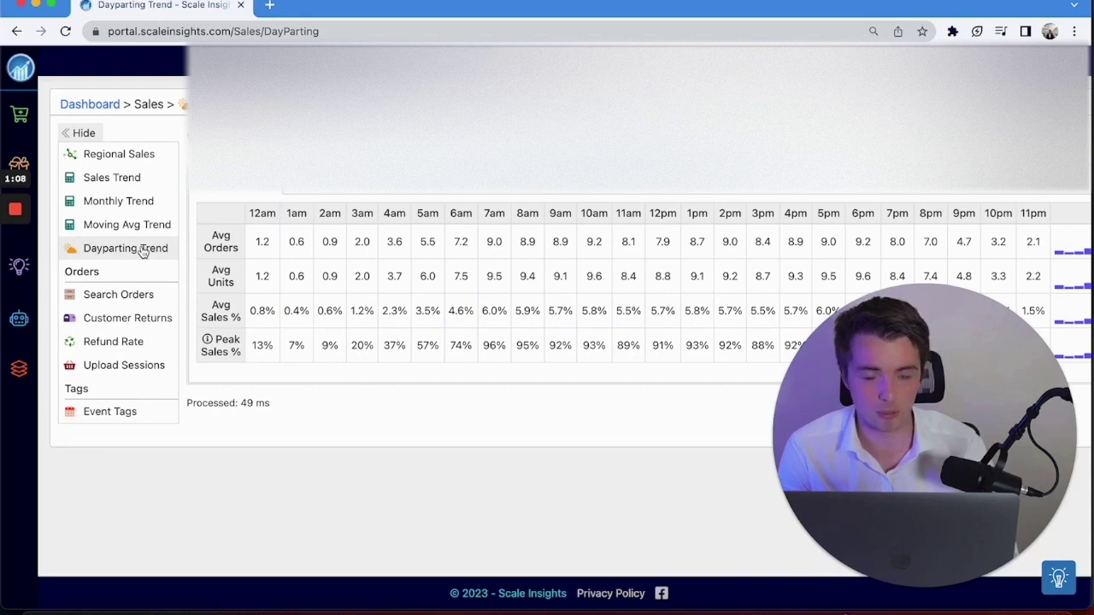
Look through the dashboard's product sales table and open the sales trend report for the most profitable product
mouse_move(22, 218)
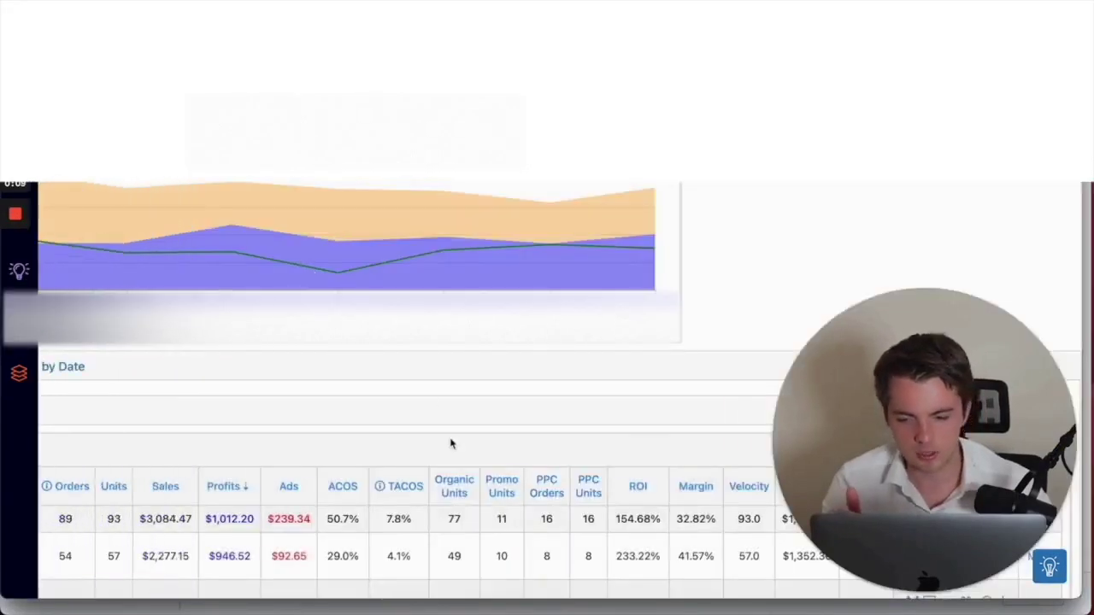
scroll(452, 444, down, 5)
scroll(451, 439, down, 2)
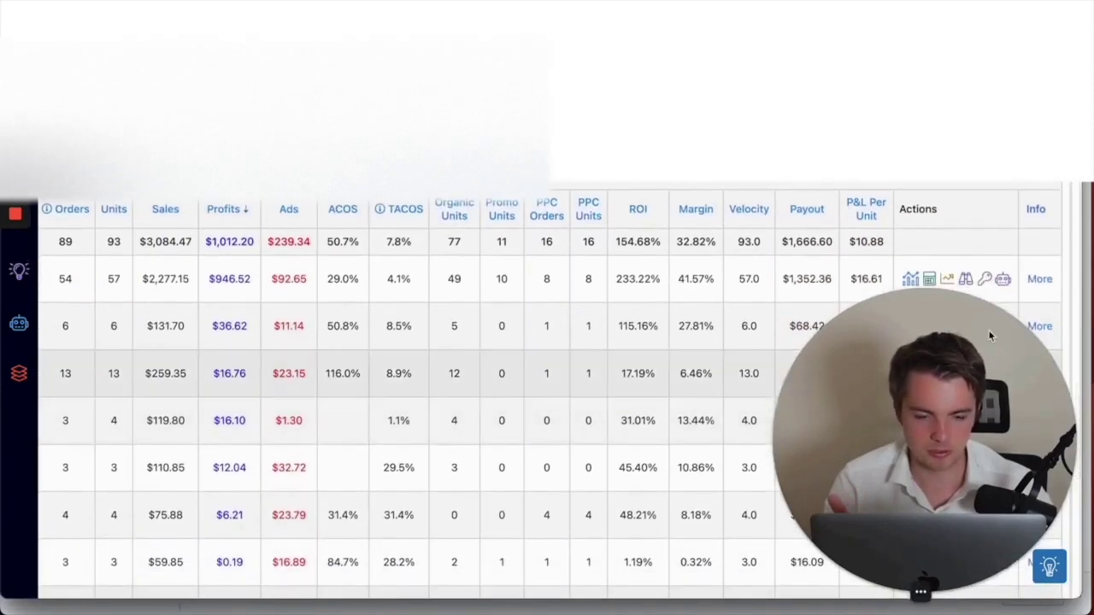
click(930, 280)
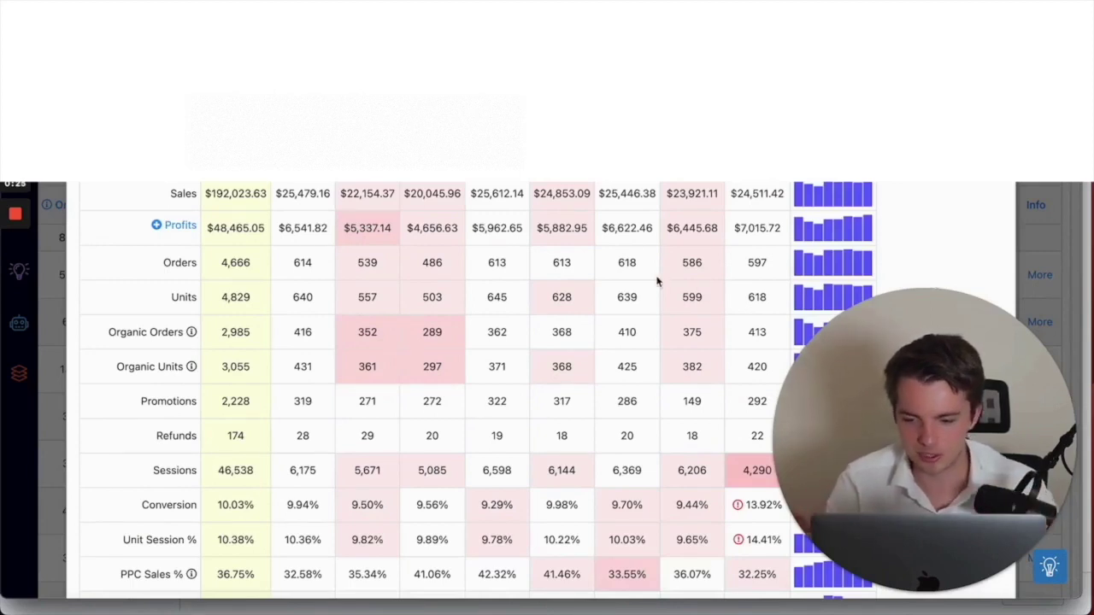
Examine the product's trend table from sales, orders and sessions through PPC, ACOS, TACOS and margin, and close it
scroll(191, 280, down, 2)
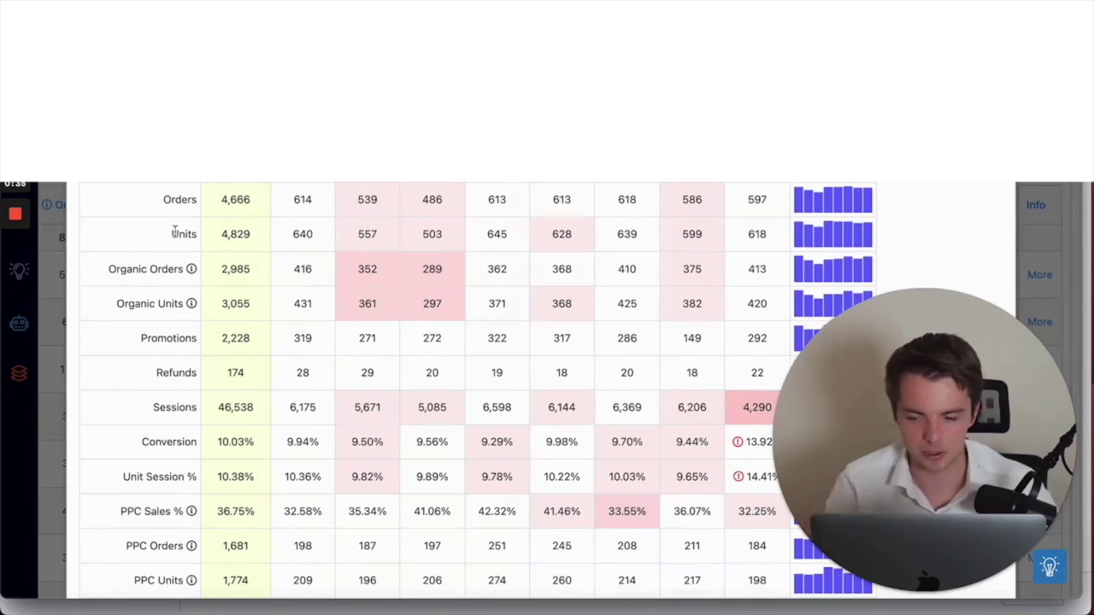
scroll(175, 232, down, 3)
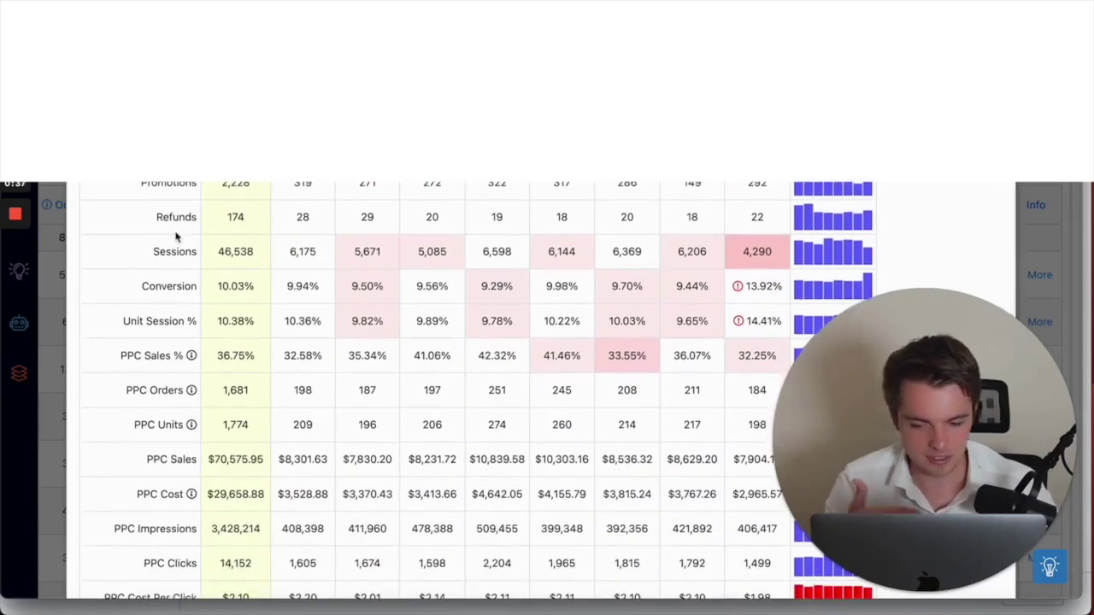
scroll(176, 237, down, 4)
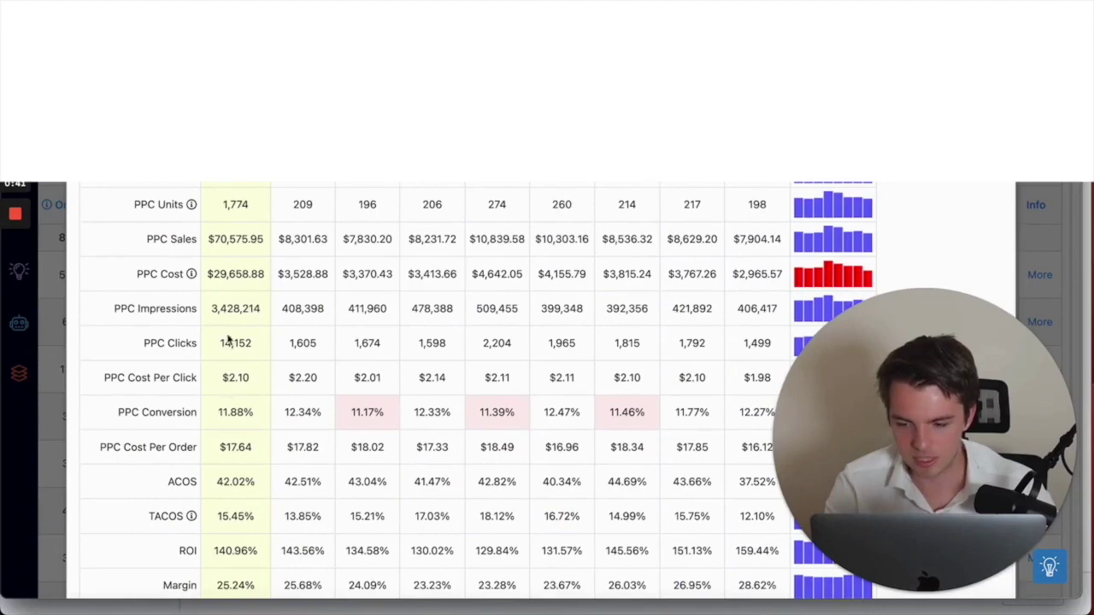
scroll(229, 342, down, 1)
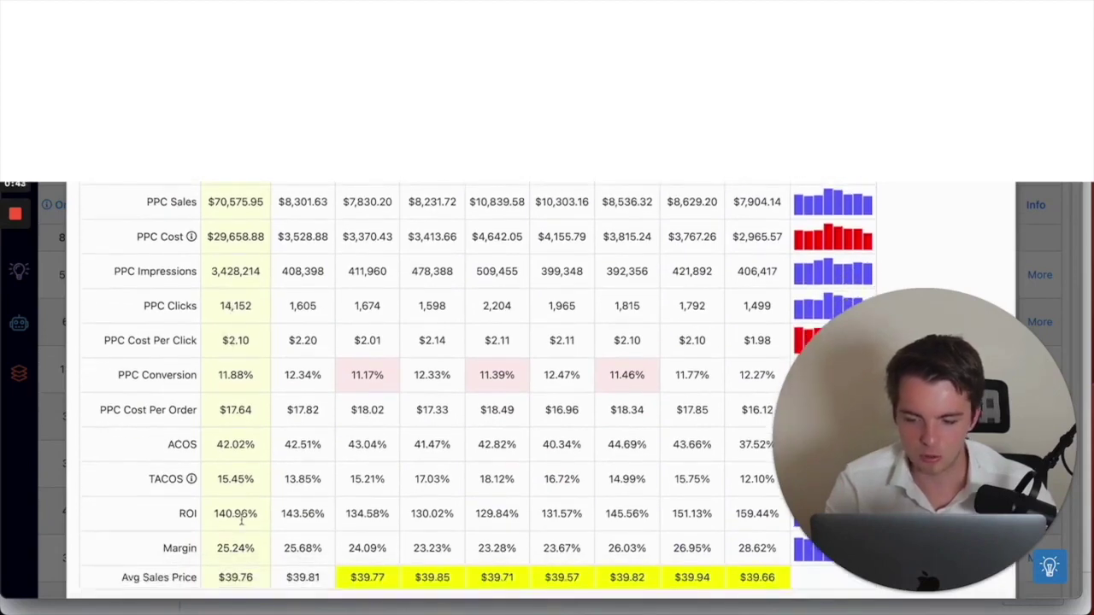
scroll(305, 309, up, 4)
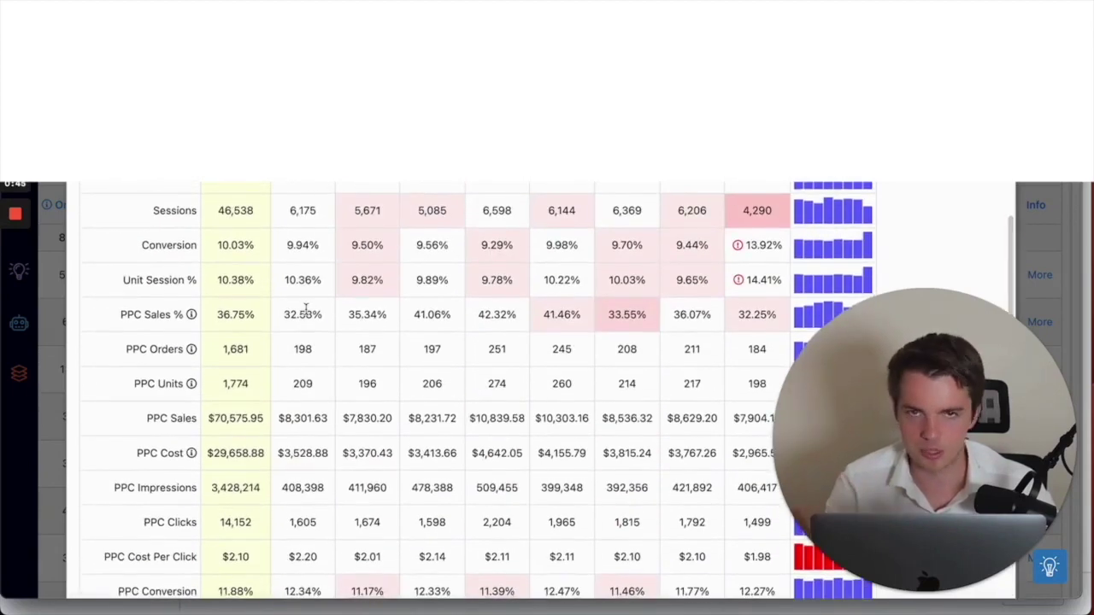
scroll(305, 309, up, 1)
scroll(305, 309, up, 4)
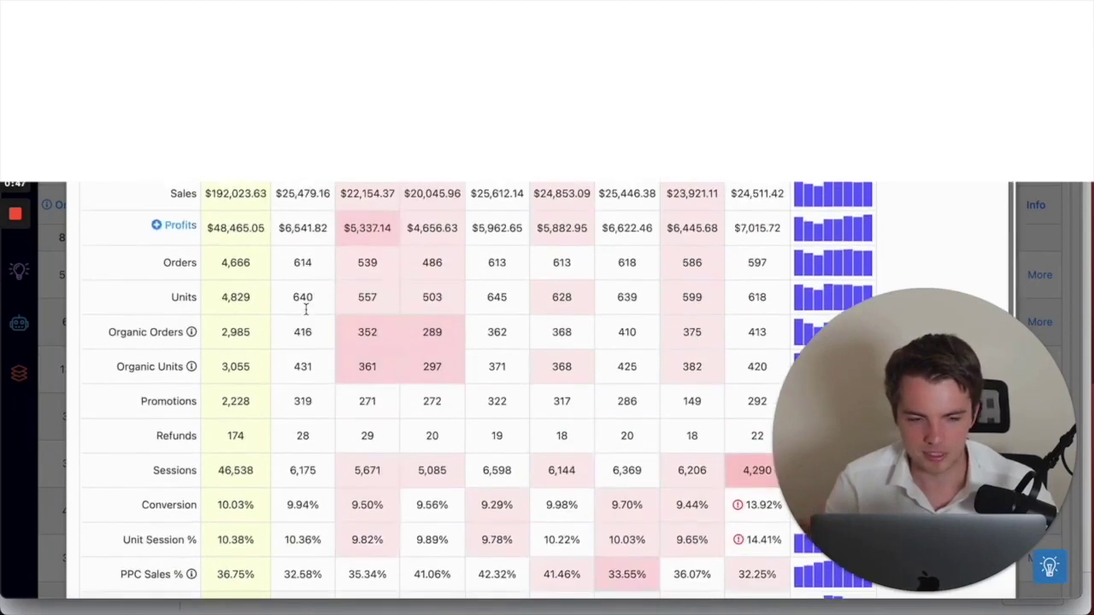
key(Escape)
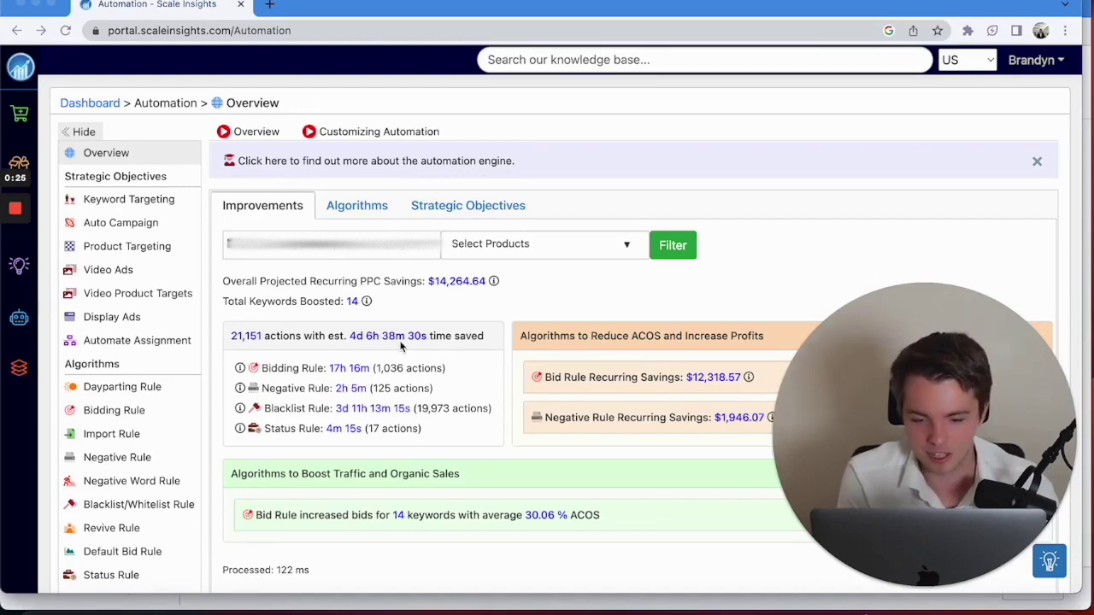
Review the Automation overview's improvements, including time saved and recurring PPC savings, and dismiss the low-battery notification
scroll(528, 365, down, 1)
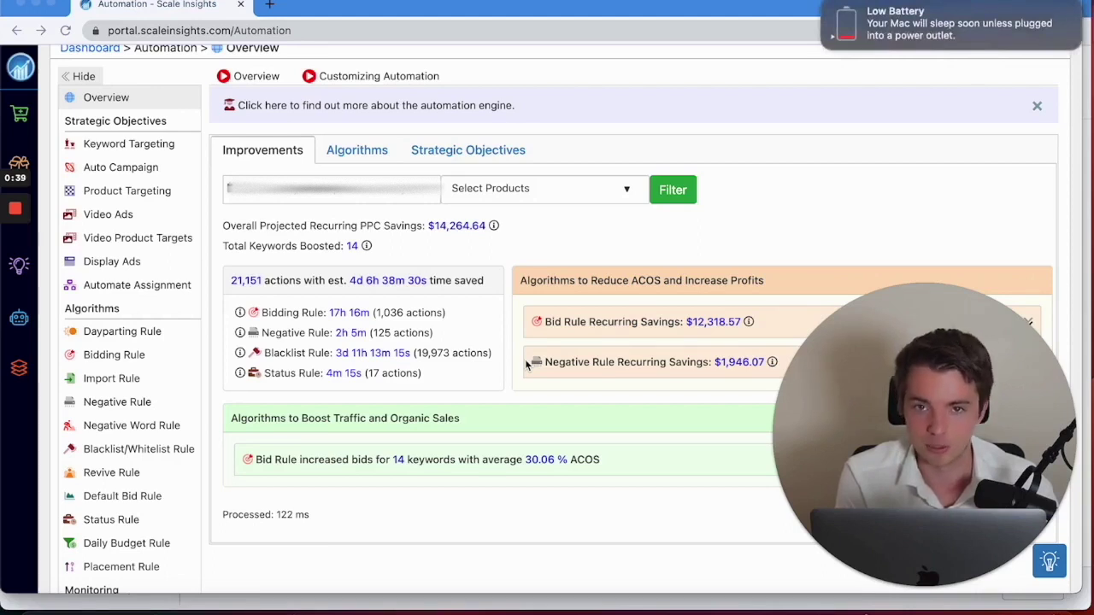
click(829, 6)
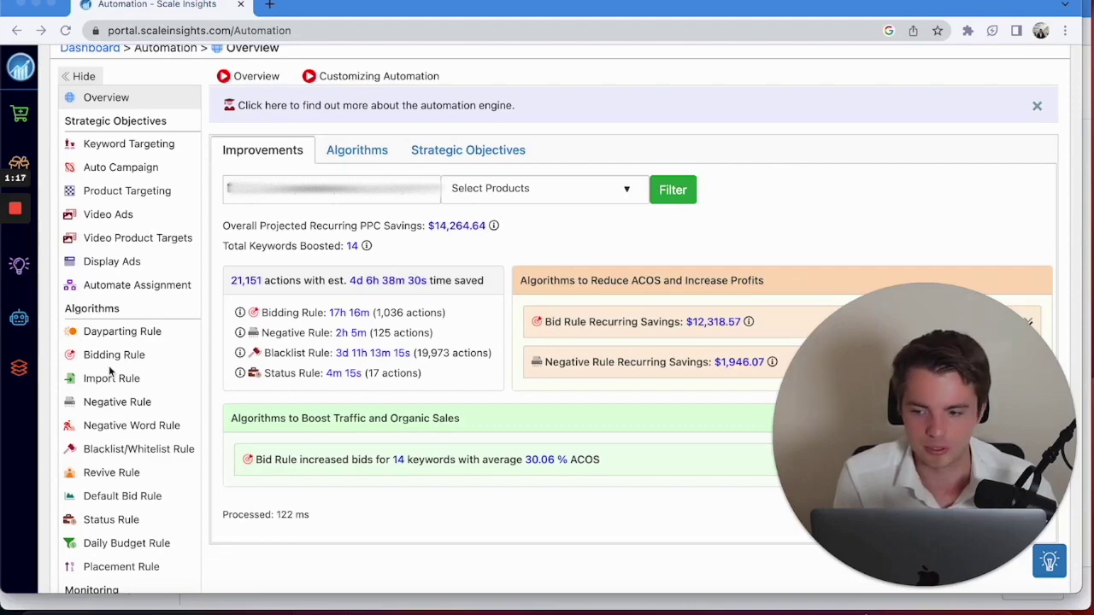
mouse_move(34, 268)
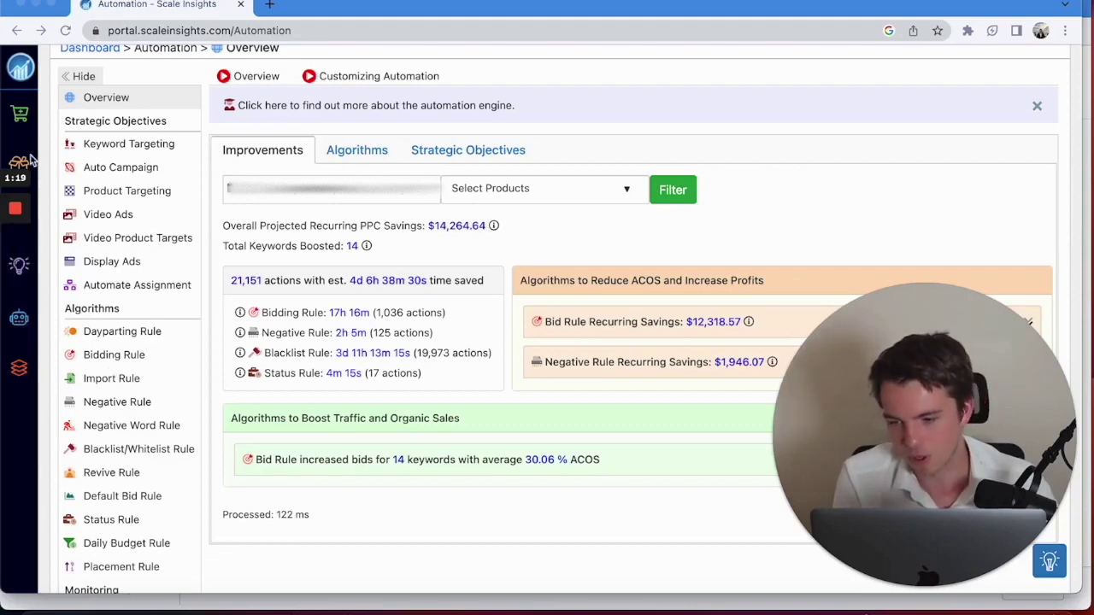
mouse_move(29, 139)
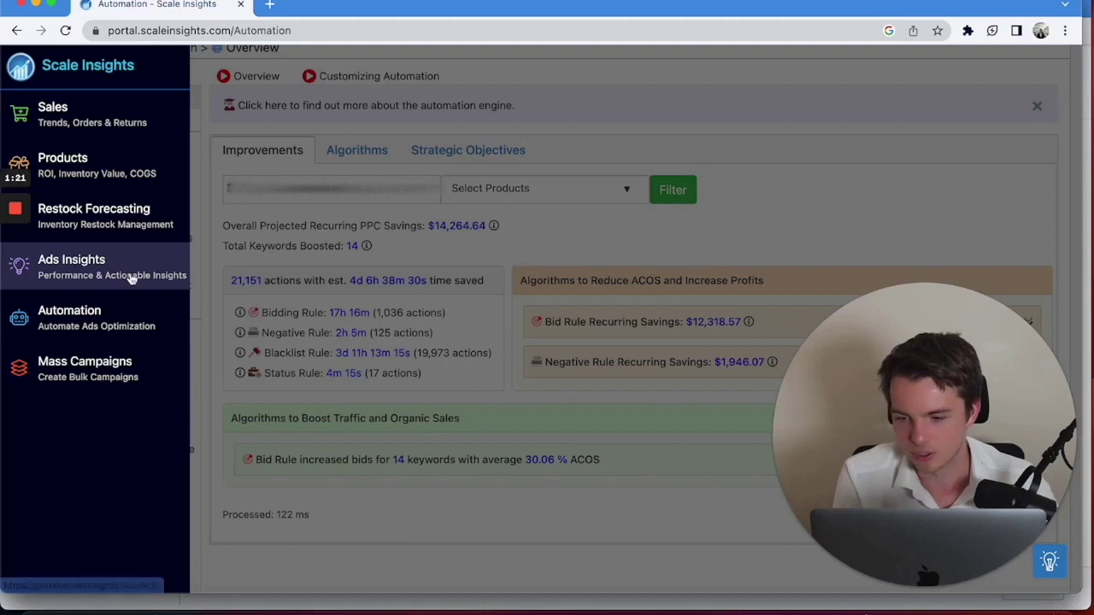